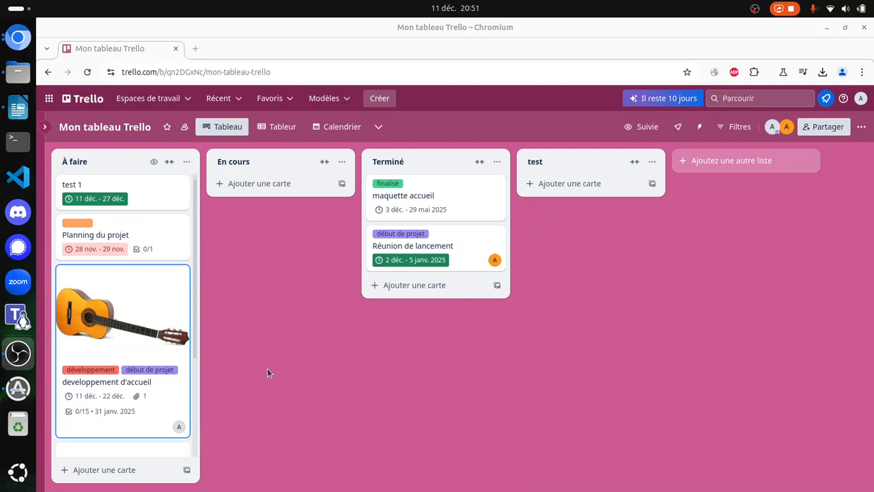
- Open the developpement d'accueil card and tick slide, image avec description and map in the développement : Page Accueil checklist
scroll(176, 192, "down", 3)
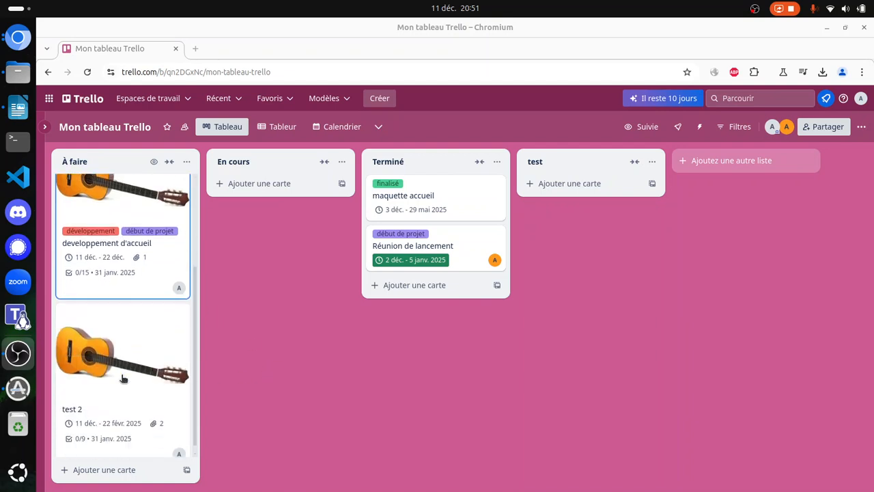
left_click(166, 248)
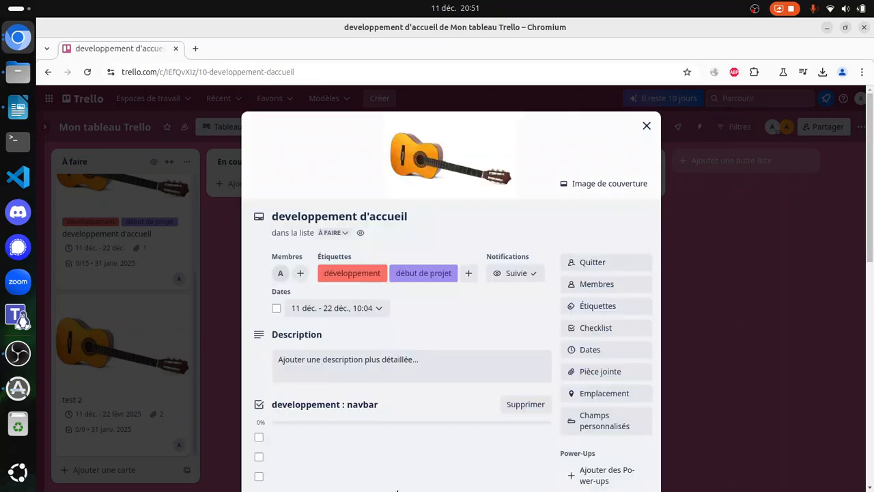
scroll(408, 360, "down", 2)
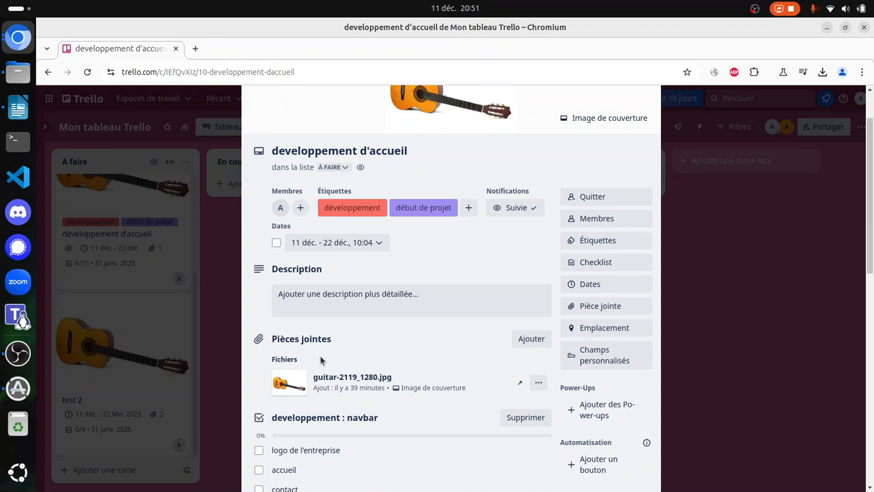
scroll(338, 273, "down", 6)
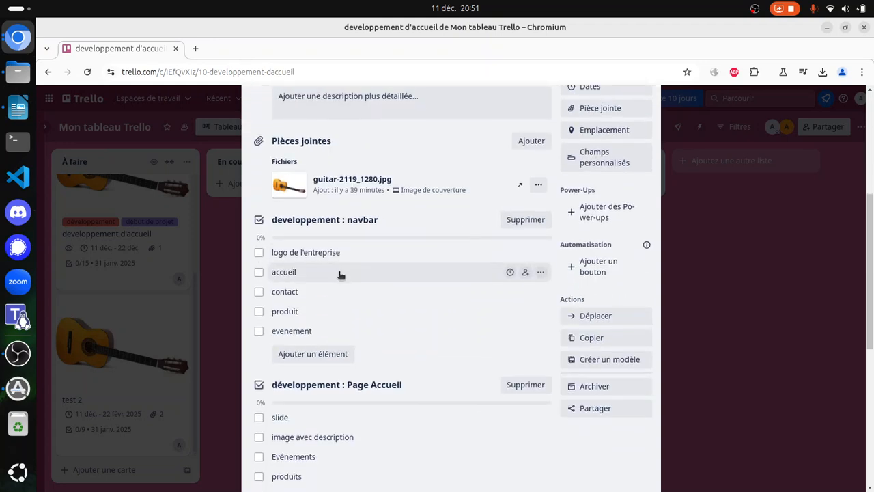
scroll(335, 266, "down", 2)
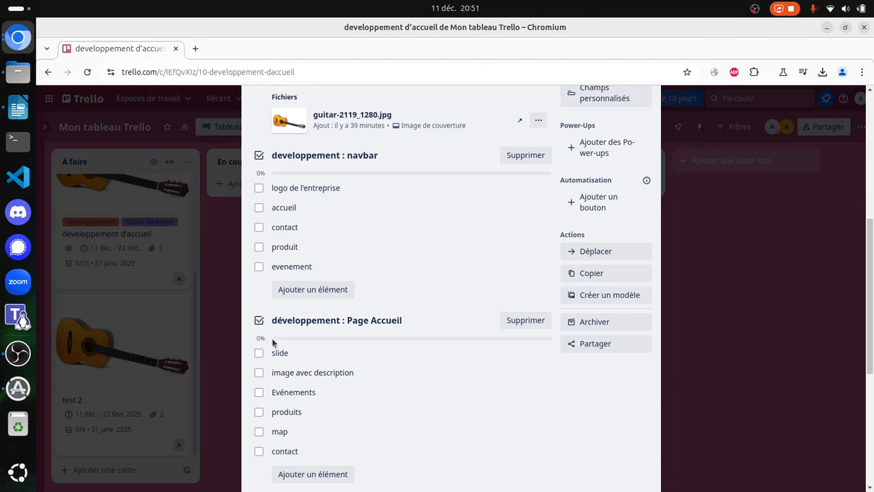
scroll(306, 341, "down", 4)
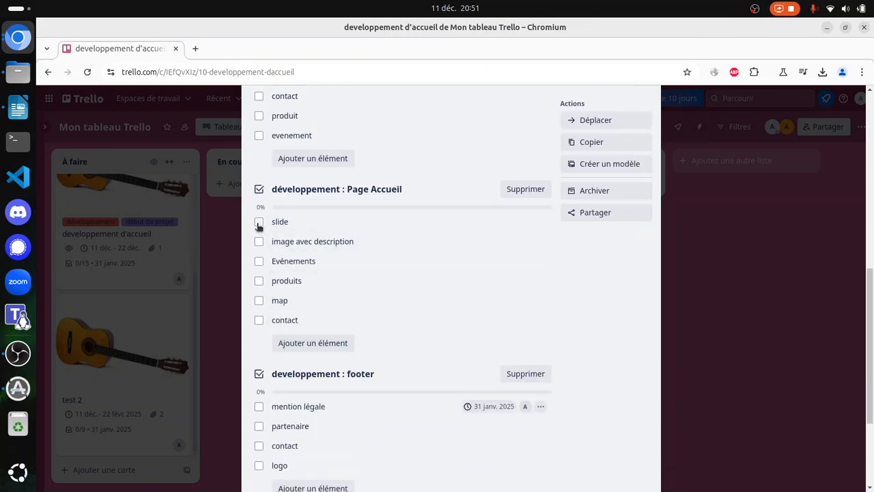
scroll(259, 225, "up", 4)
left_click(259, 353)
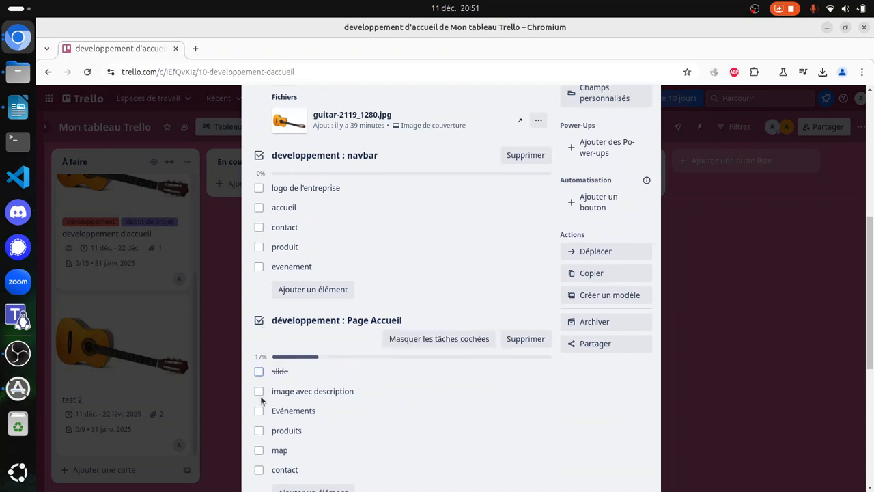
left_click(259, 390)
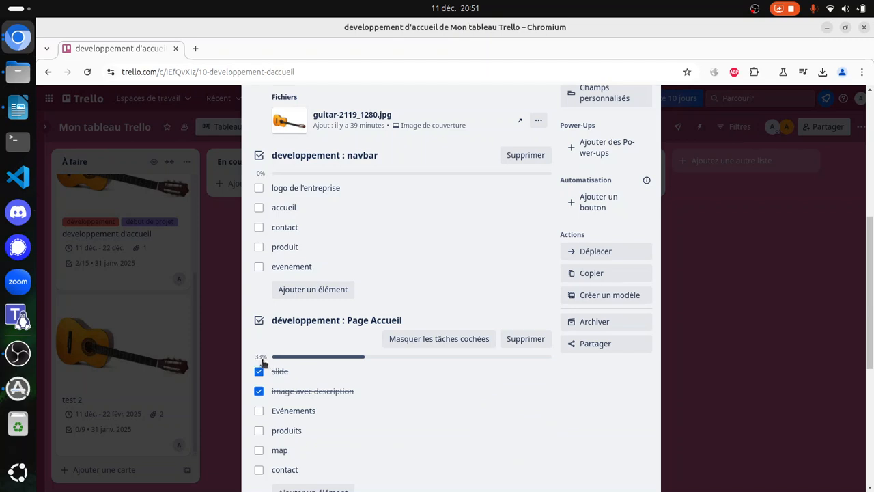
left_click(258, 452)
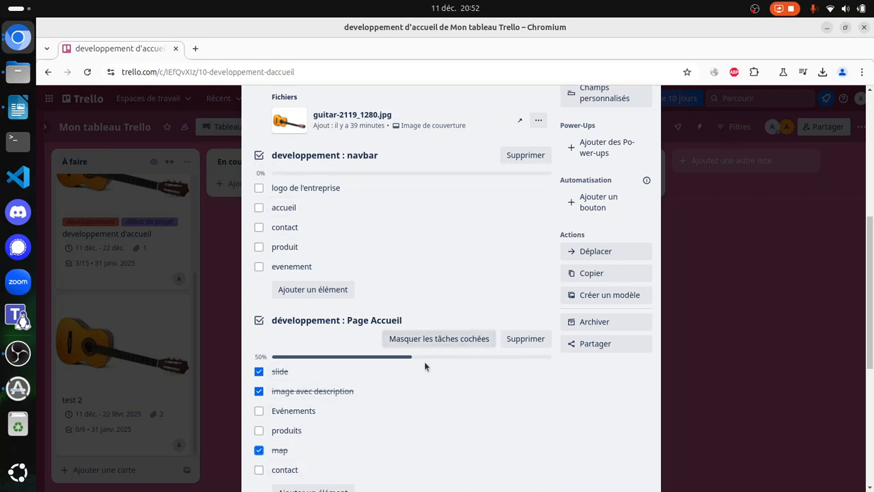
- Untick and retick the slide item in the développement : Page Accueil checklist, and close the card
scroll(310, 399, "down", 2)
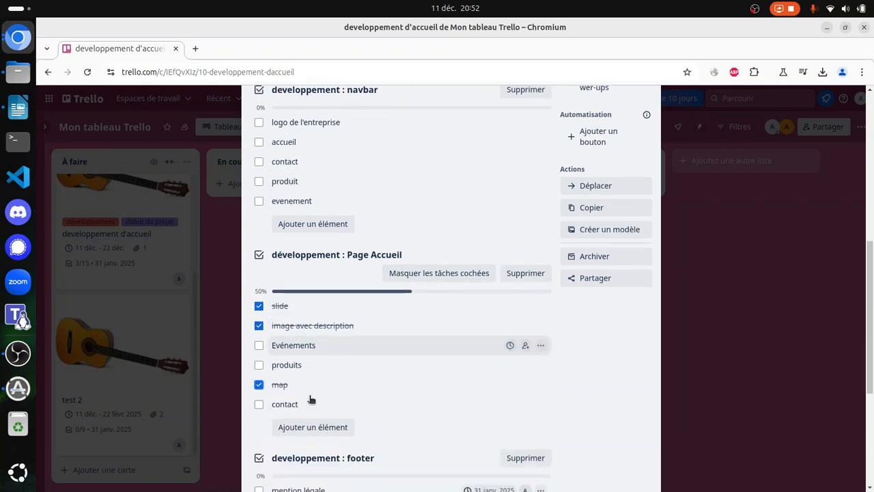
left_click(258, 306)
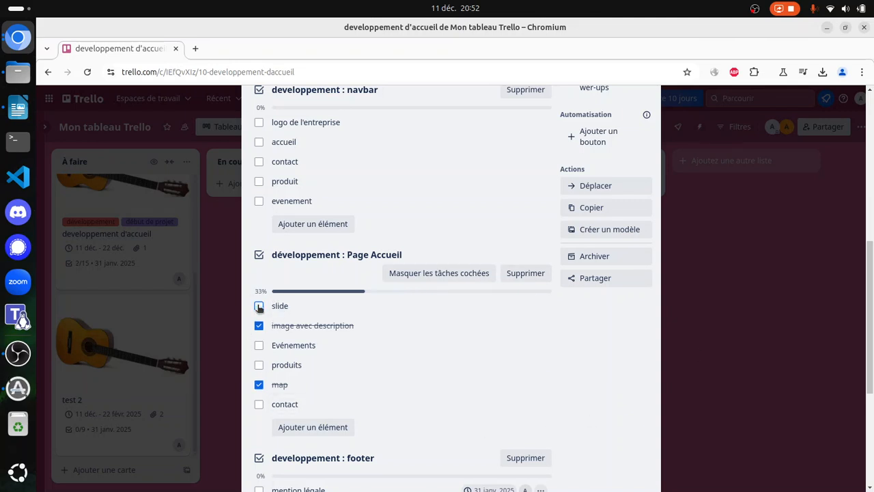
left_click(258, 306)
left_click(198, 301)
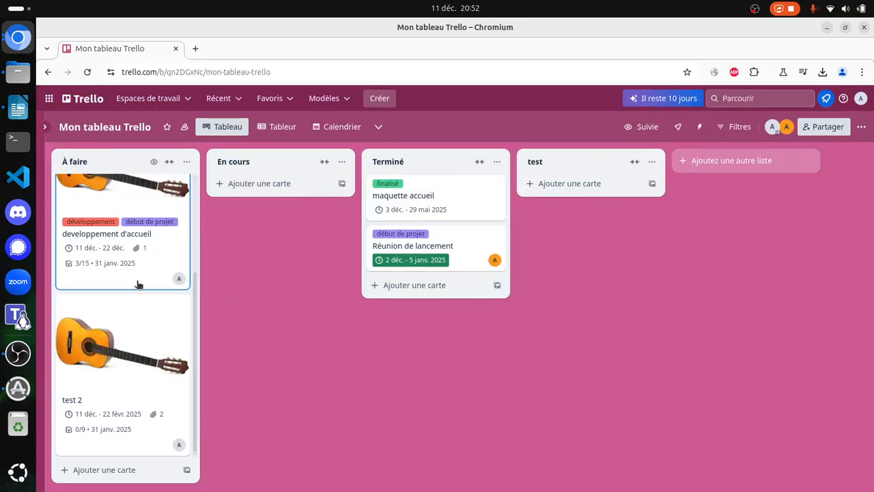
- Reopen the developpement d'accueil card, hide and redisplay the completed items of the Page Accueil checklist, and close the card
left_click(94, 269)
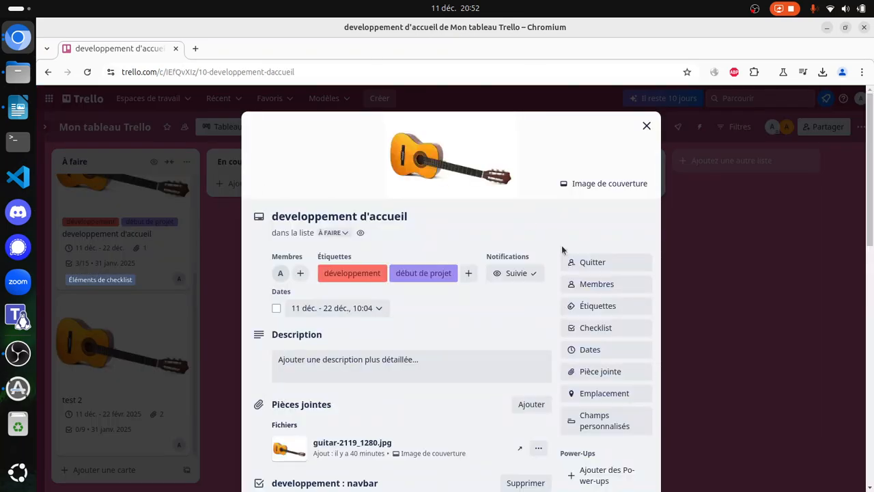
scroll(496, 387, "down", 6)
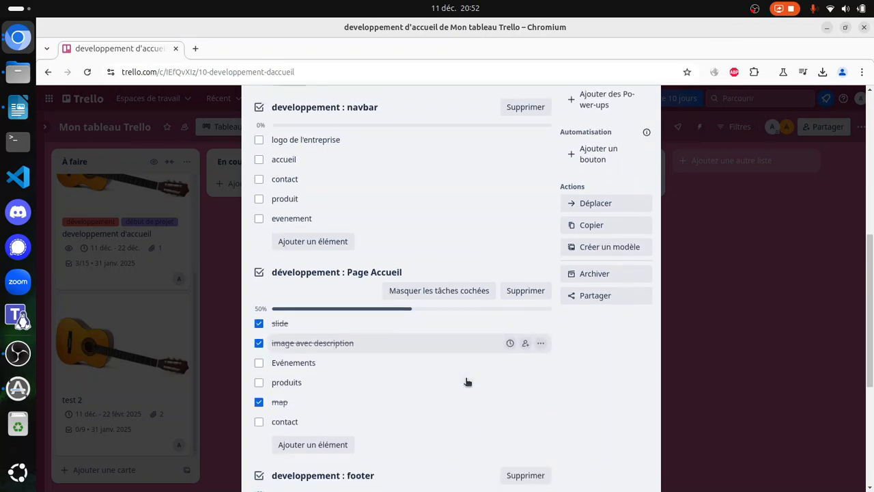
scroll(461, 363, "down", 2)
scroll(444, 259, "up", 1)
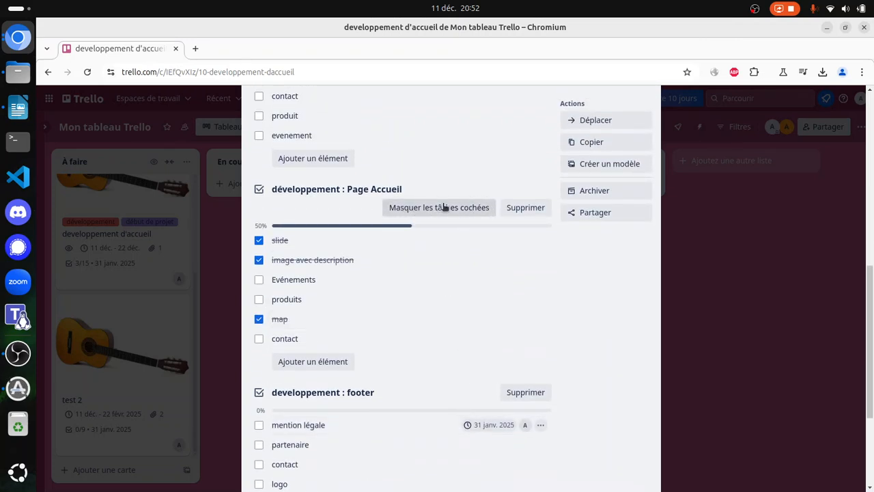
left_click(443, 208)
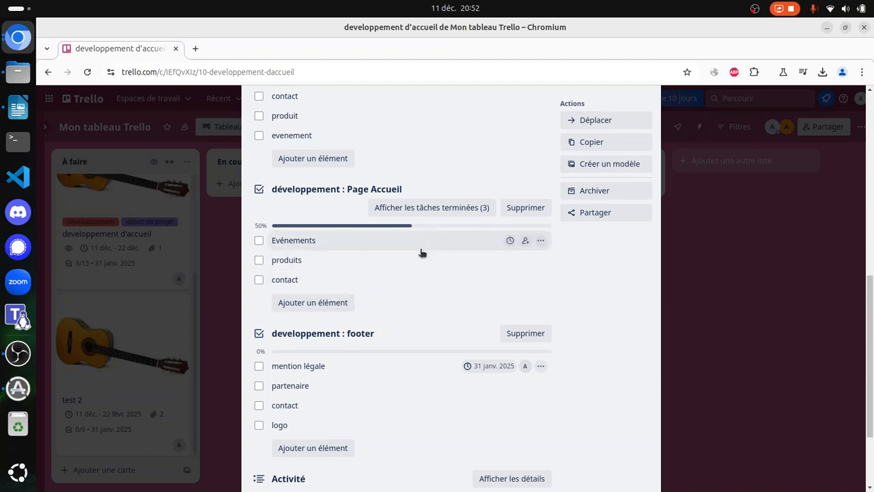
left_click(444, 208)
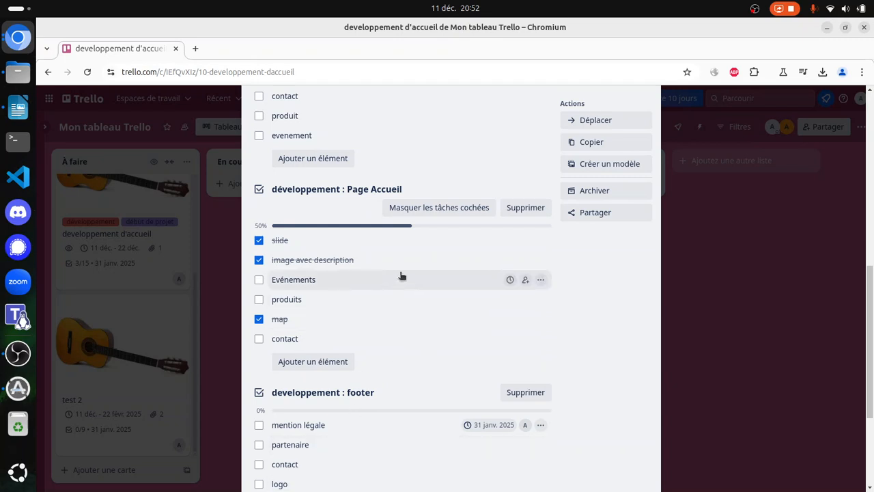
left_click(800, 338)
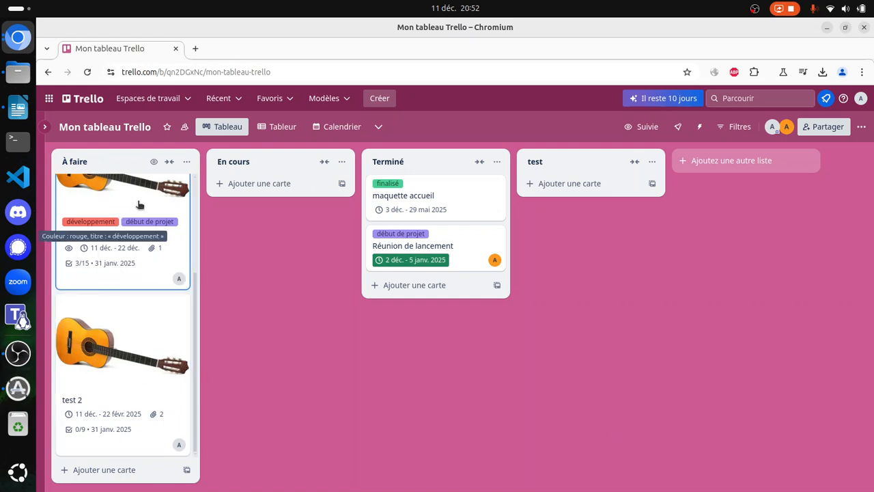
- Move the developpement d'accueil card from the À faire list to En cours, and briefly open it to check its list
scroll(120, 333, "up", 1)
left_click_drag(113, 235, 266, 240)
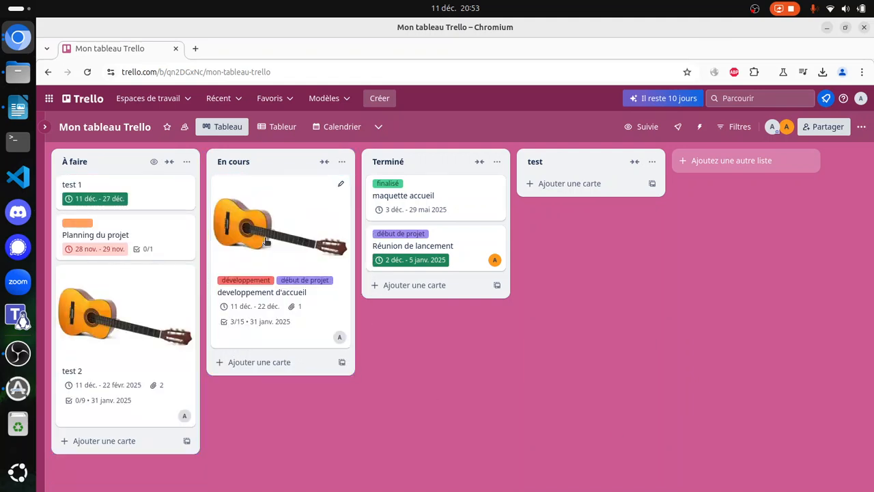
left_click(266, 240)
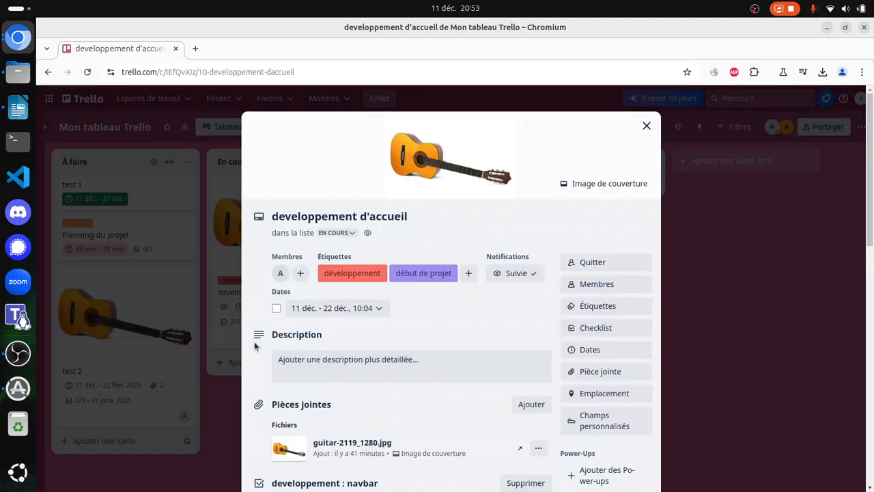
left_click(185, 332)
- Open the developpement d'accueil card and view the destination lists available for moving it, without choosing another one
left_click_drag(287, 196, 294, 216)
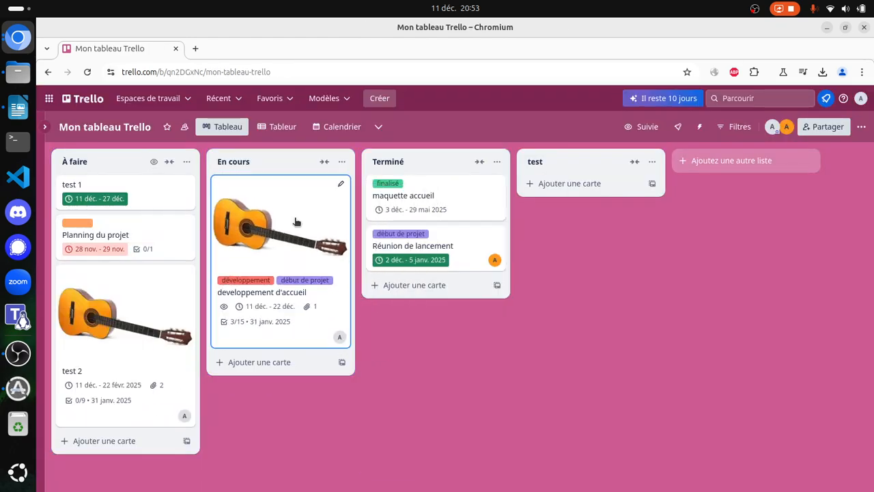
left_click(294, 216)
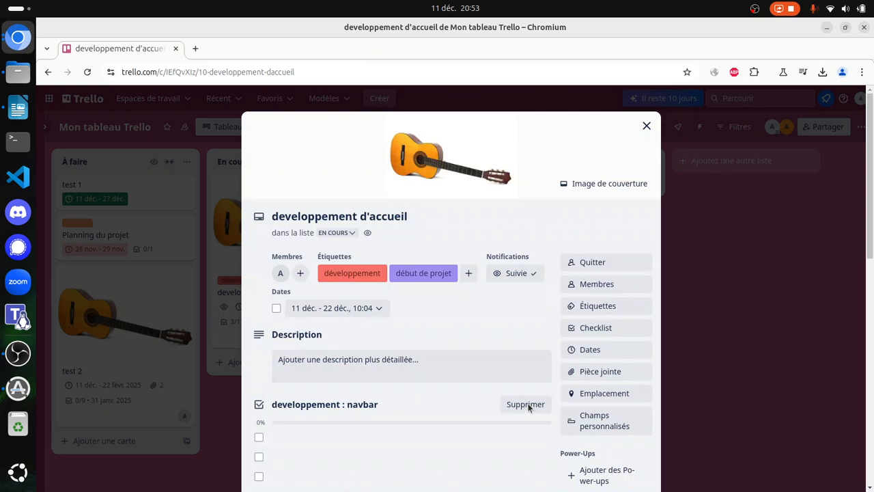
scroll(527, 408, "down", 10)
scroll(586, 284, "up", 3)
left_click(597, 209)
left_click(613, 346)
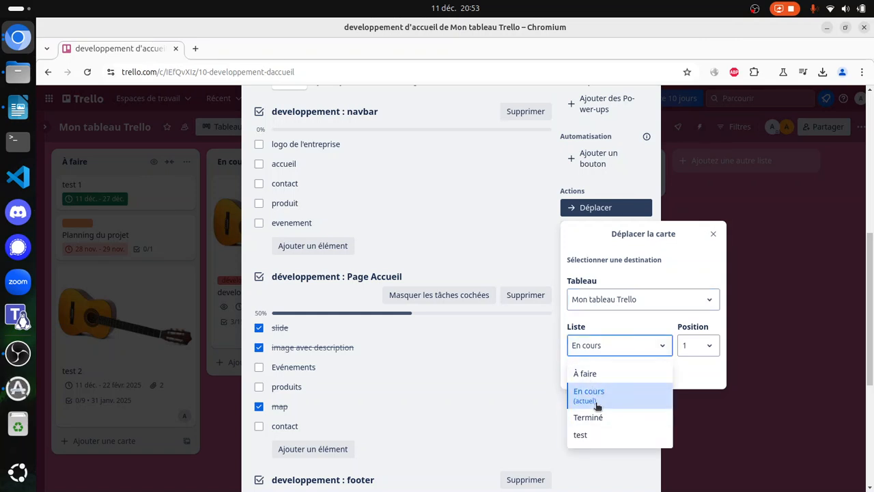
left_click(613, 465)
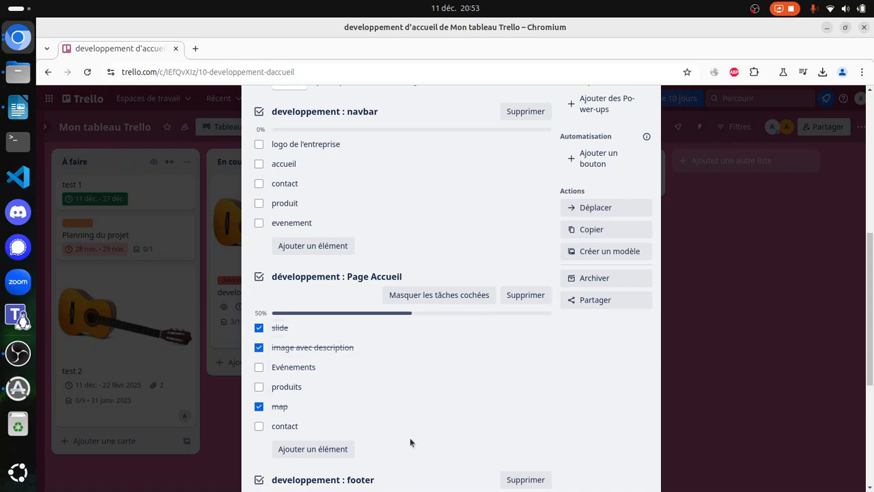
- Tick logo and mention légale in the developpement : footer checklist
scroll(410, 441, "down", 4)
left_click(259, 309)
left_click(259, 309)
left_click(258, 310)
left_click(259, 250)
- Tick logo de l'entreprise and evenement in the developpement : navbar checklist, and close the card
scroll(347, 365, "up", 4)
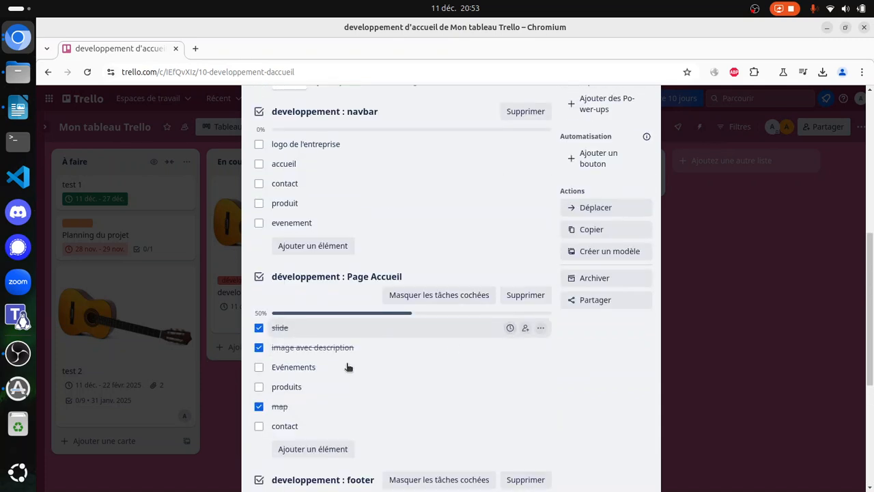
left_click(259, 145)
left_click(259, 224)
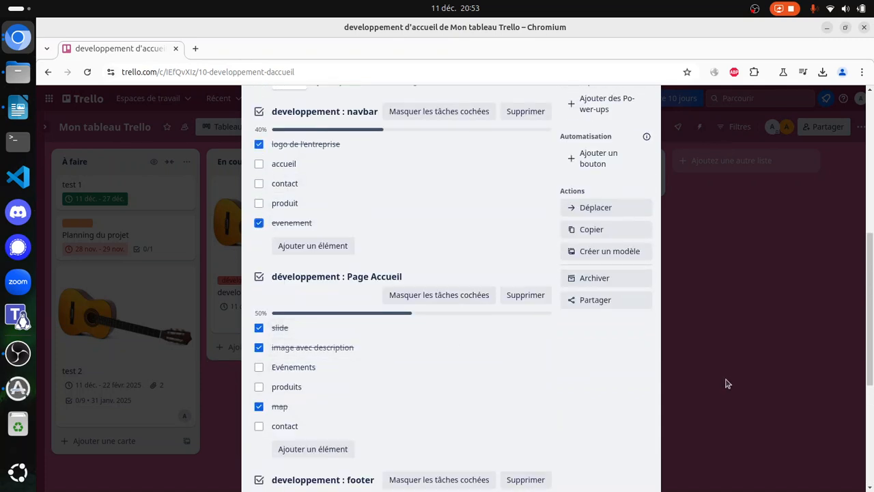
left_click(716, 353)
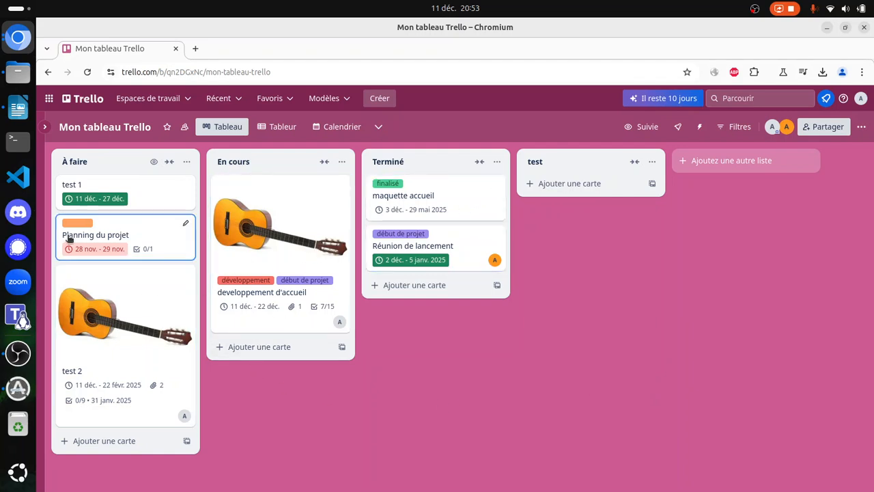
- Open the test 2 card, look over its navbar and footer checklists, and close it
left_click(136, 398)
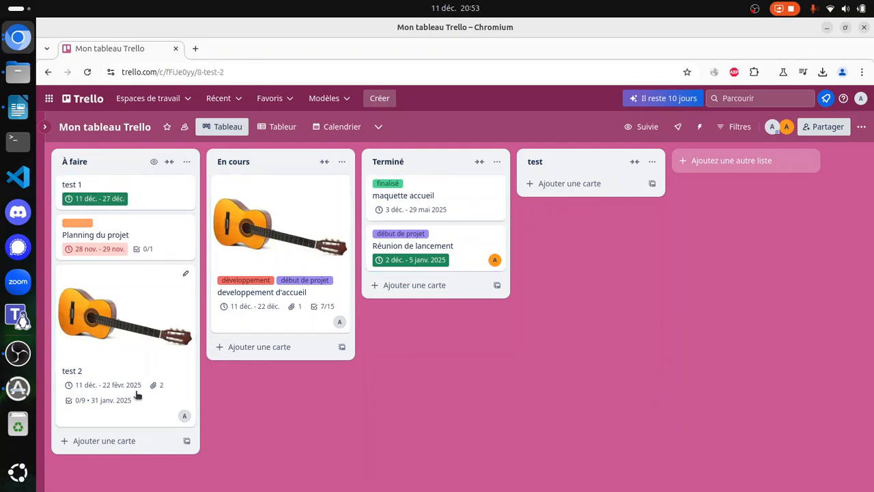
scroll(359, 464, "down", 6)
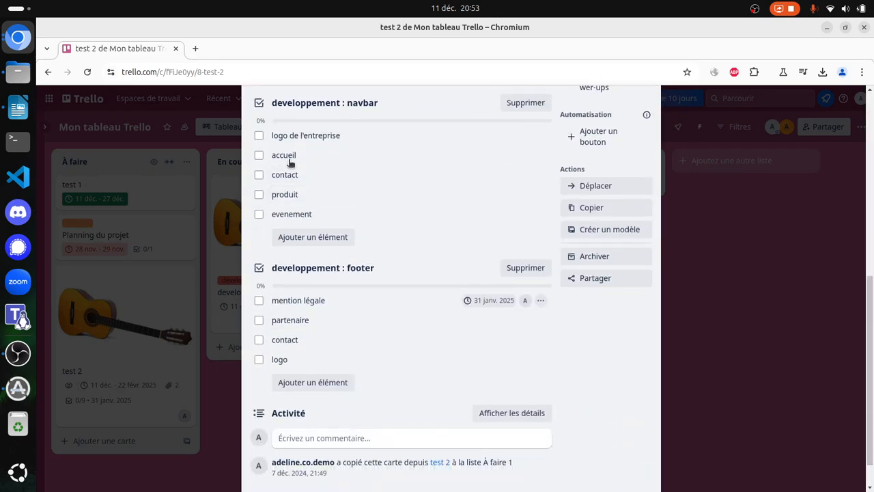
left_click(736, 331)
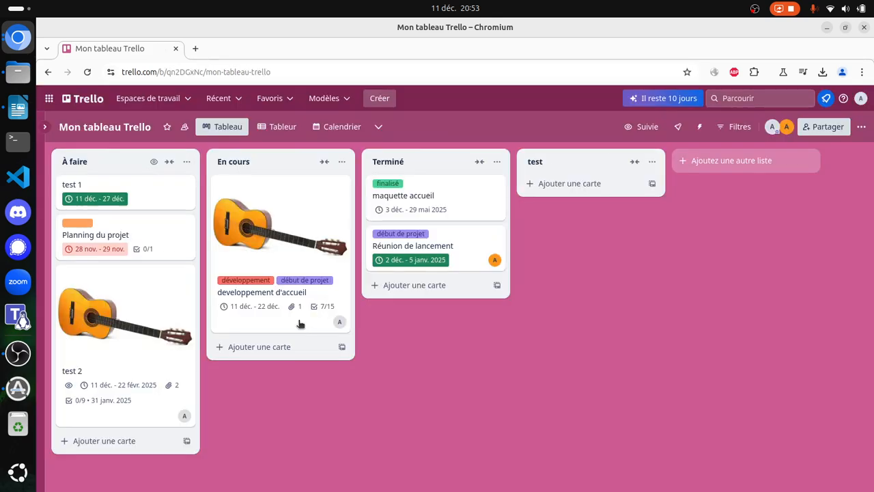
- Open the developpement d'accueil card in En cours, review the progress of its three checklists, and close it
left_click(316, 239)
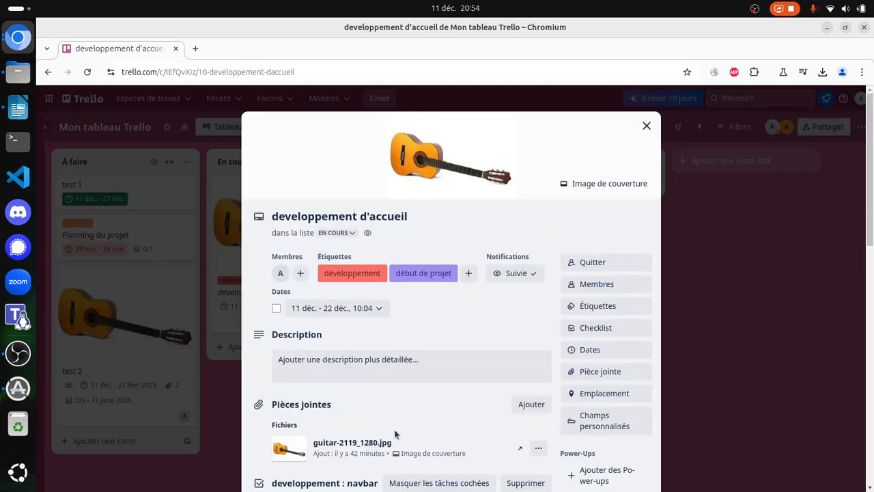
scroll(398, 440, "down", 5)
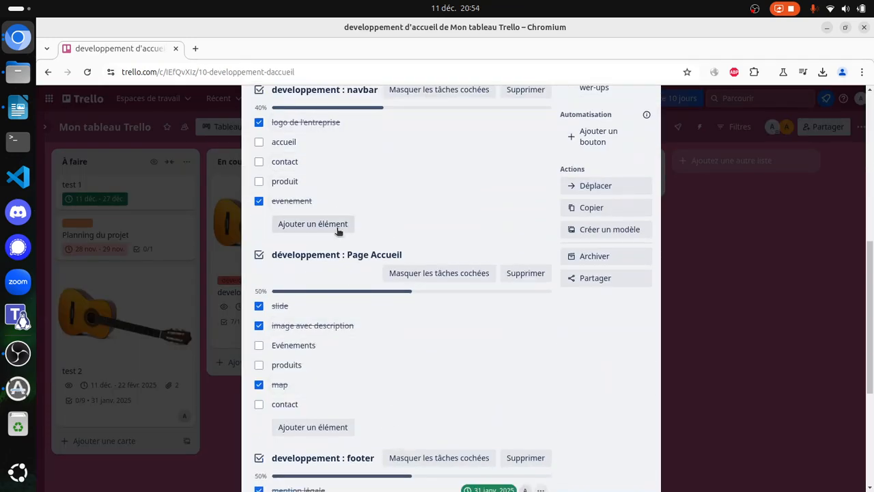
scroll(287, 420, "down", 4)
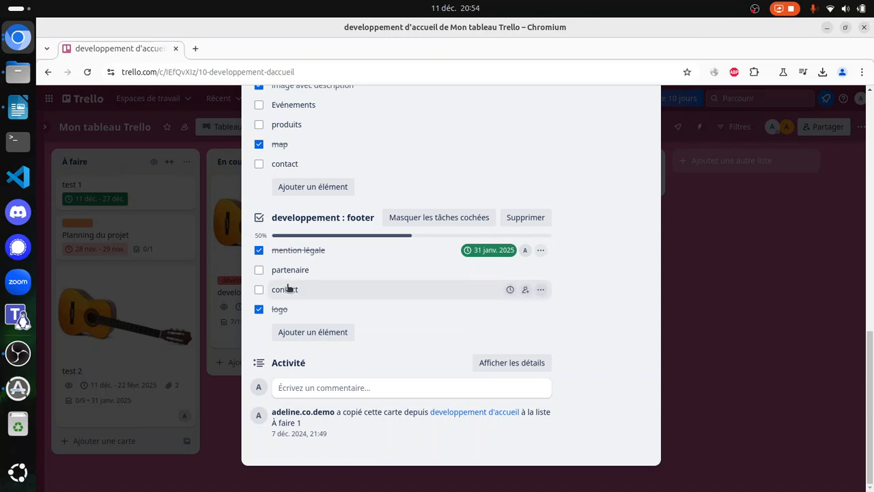
scroll(300, 273, "up", 5)
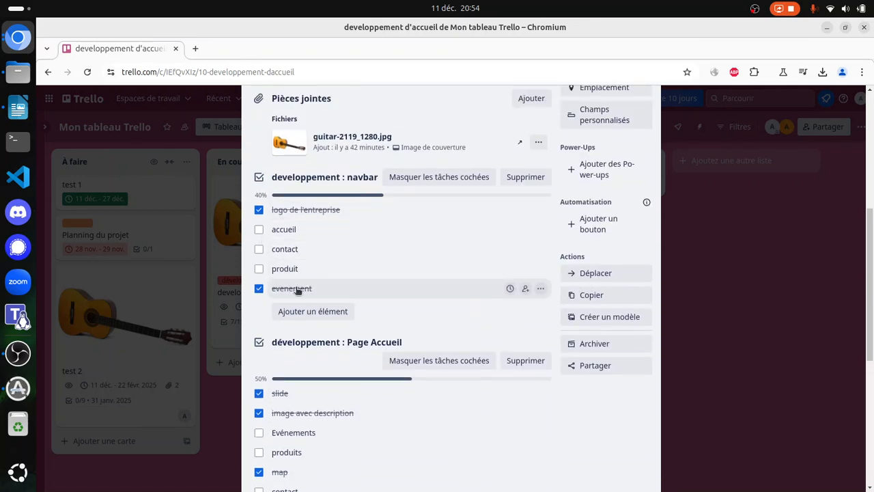
left_click(153, 338)
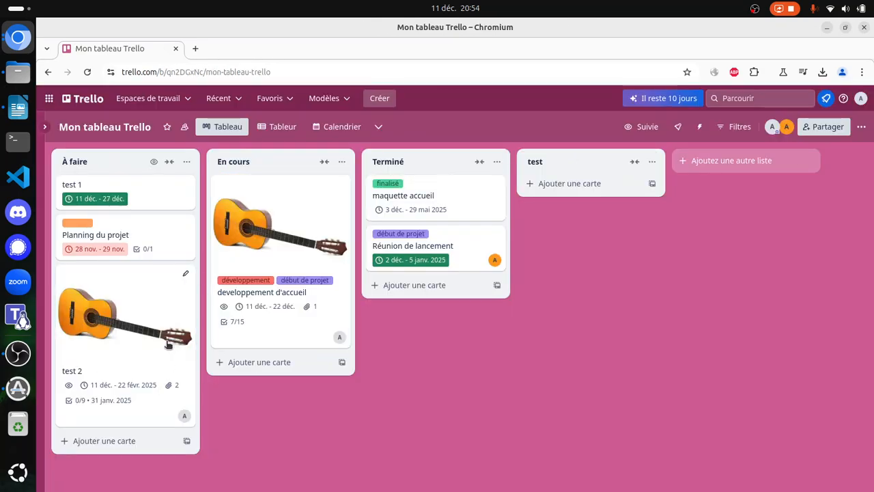
- Tick logo de l'entreprise and evenement in the test 2 card's developpement : navbar checklist, and close the card
left_click(181, 369)
scroll(325, 352, "down", 10)
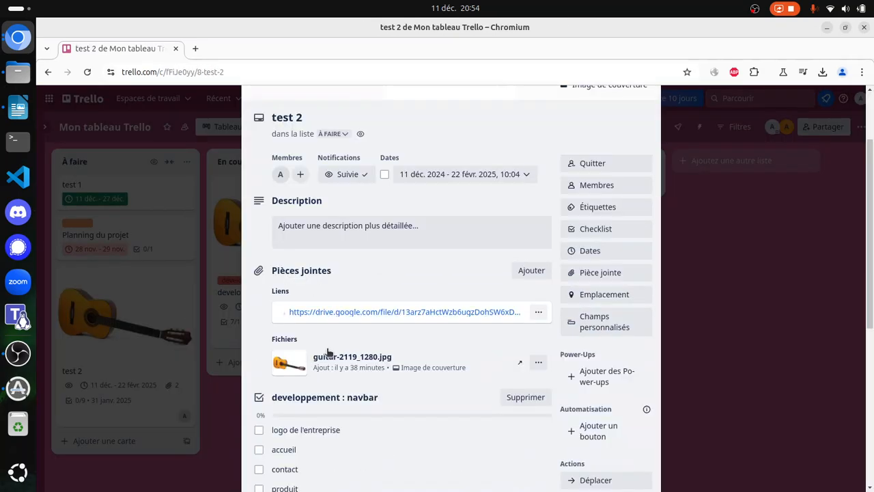
scroll(310, 338, "up", 3)
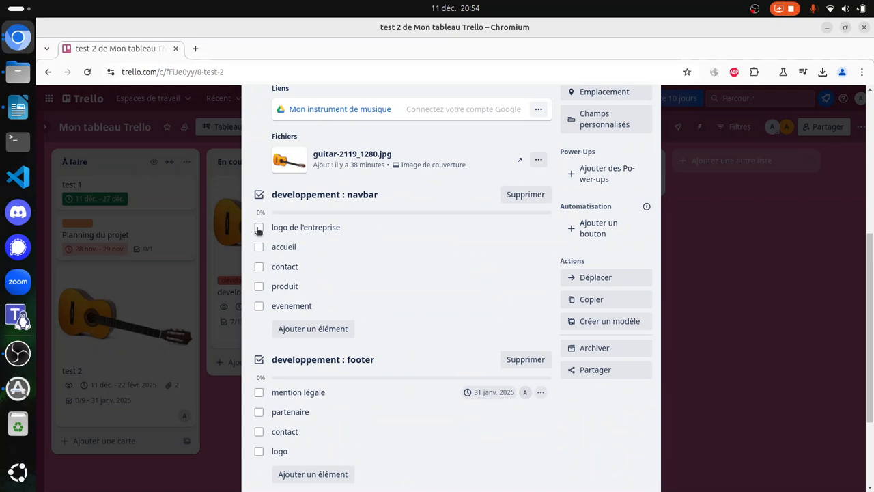
left_click(258, 227)
left_click(260, 305)
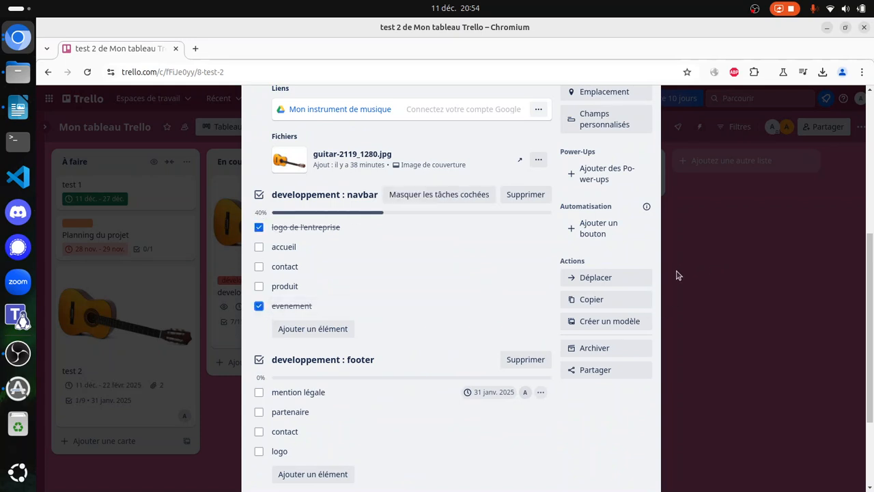
left_click(712, 270)
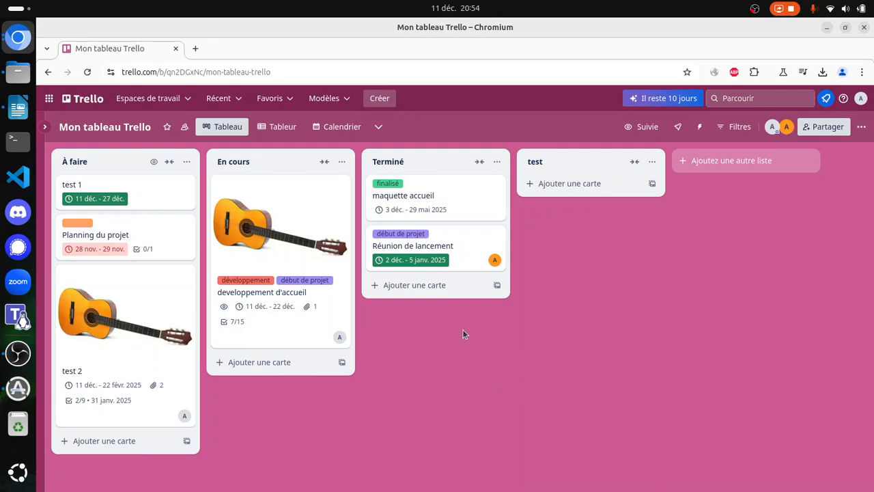
- Untick logo de l'entreprise and evenement in the developpement d'accueil card's developpement : navbar checklist, and close the card
left_click(313, 246)
scroll(381, 440, "down", 4)
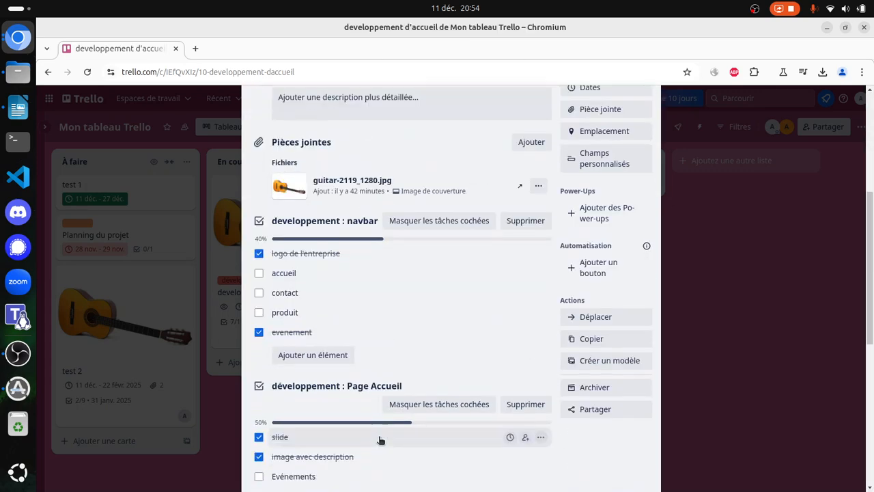
scroll(380, 440, "down", 2)
scroll(380, 443, "up", 1)
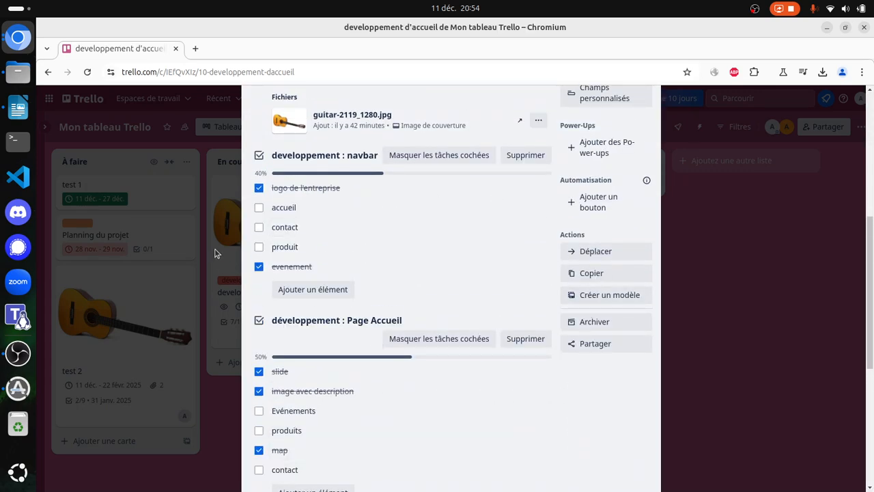
left_click(259, 188)
left_click(259, 266)
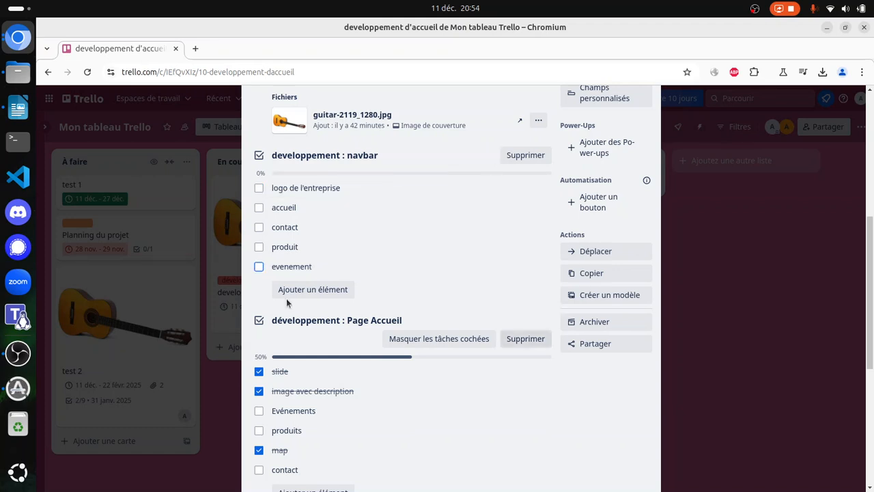
left_click(800, 297)
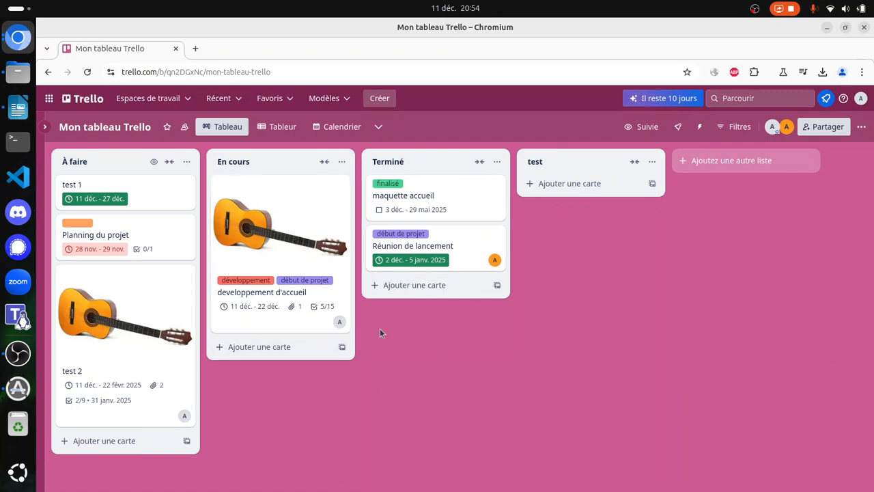
- Reopen the developpement d'accueil card and review its checklists down to the footer and activity section
left_click(320, 267)
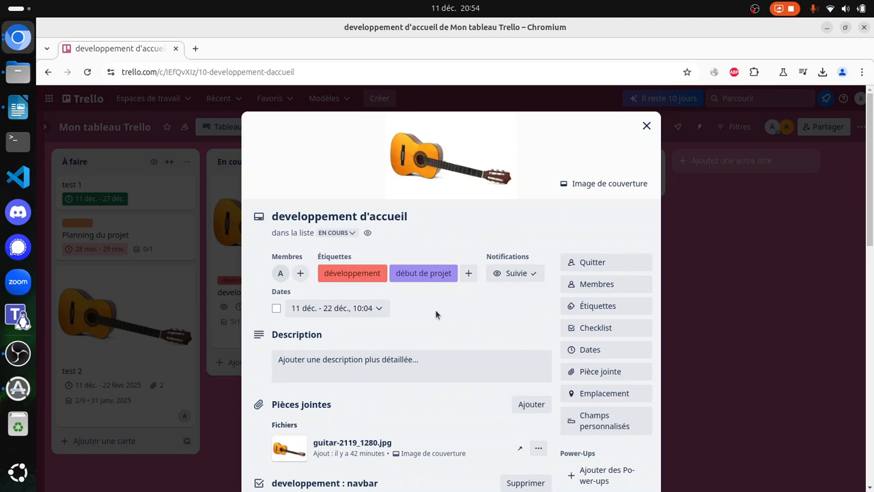
scroll(422, 324, "down", 5)
scroll(419, 321, "down", 5)
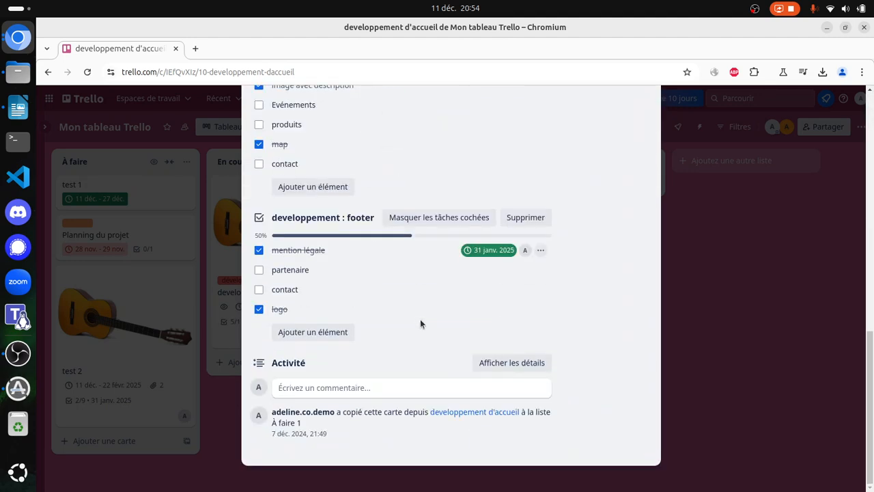
scroll(635, 402, "up", 10)
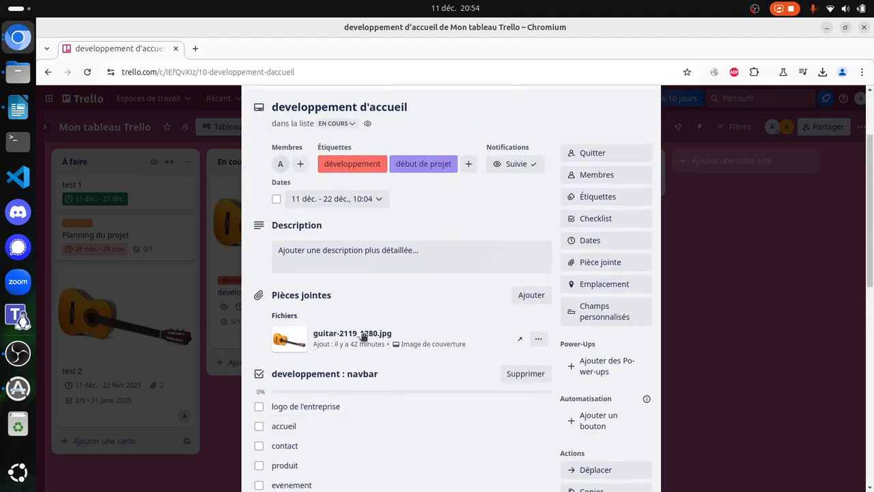